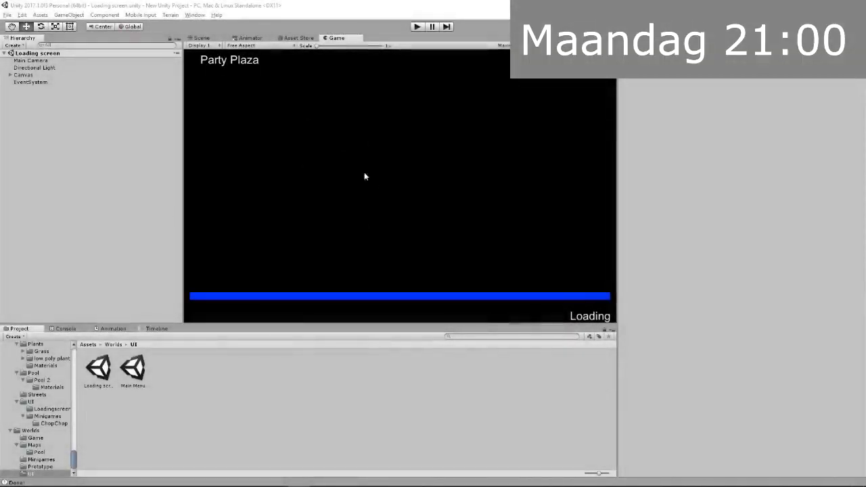
# Run and stop the loading screen scene, then open the Main Menu scene
pyautogui.click(418, 27)
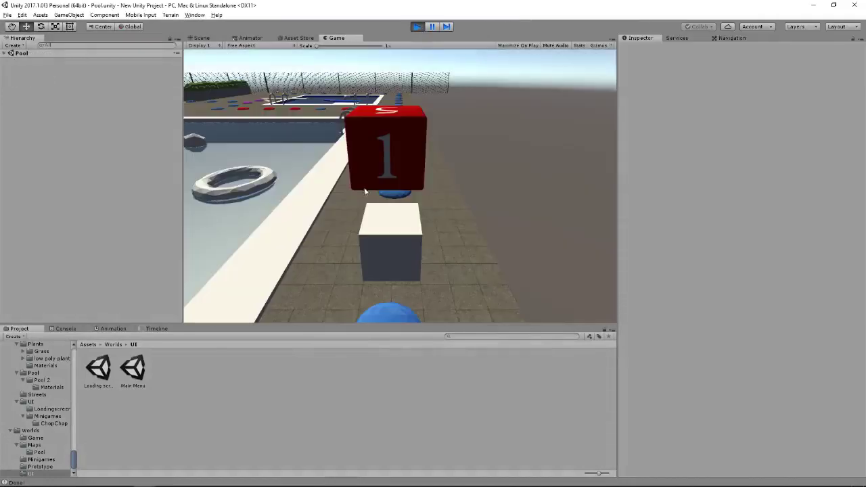
pyautogui.click(417, 27)
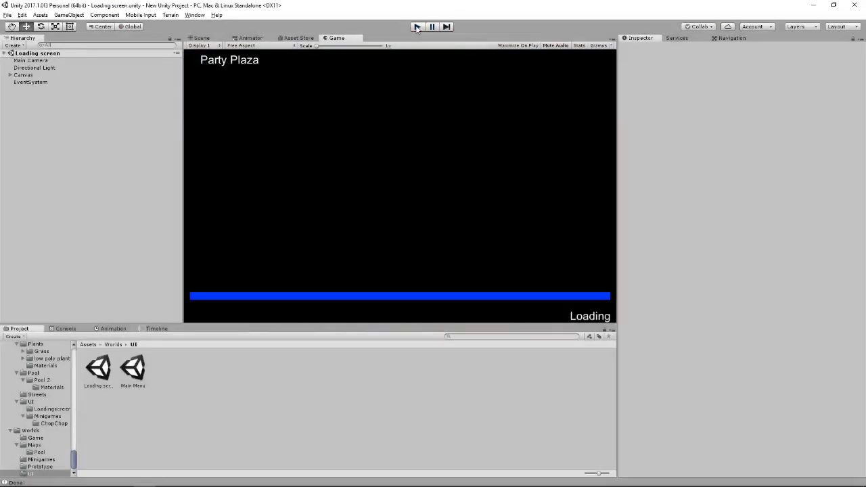
pyautogui.doubleClick(133, 371)
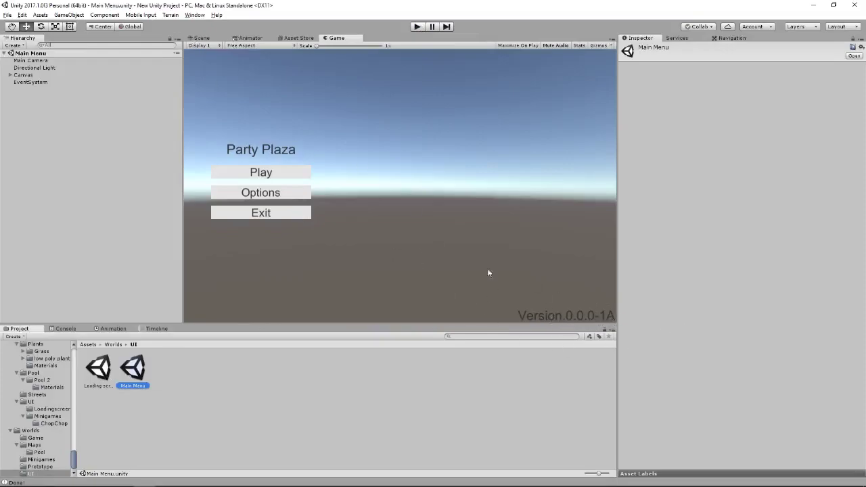
# Select and inspect the menu's Play button object in the Scene view
pyautogui.click(202, 37)
pyautogui.scroll(-2, 382, 200)
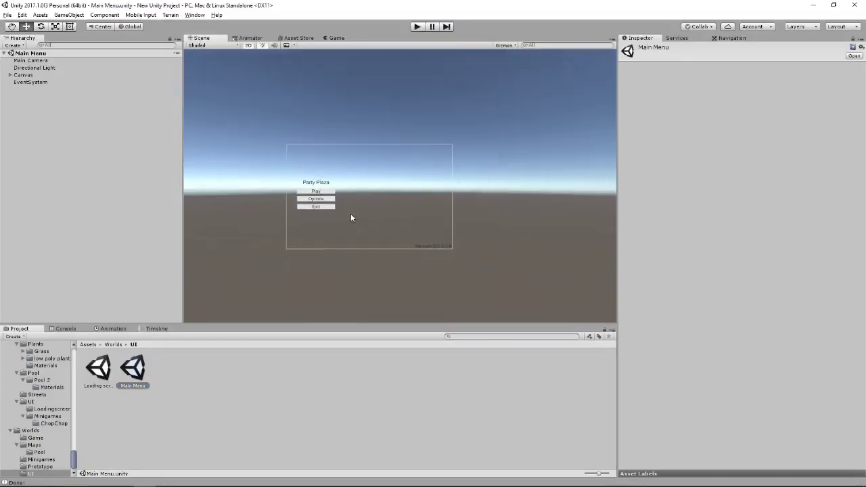
pyautogui.scroll(-2, 351, 213)
pyautogui.scroll(2, 356, 254)
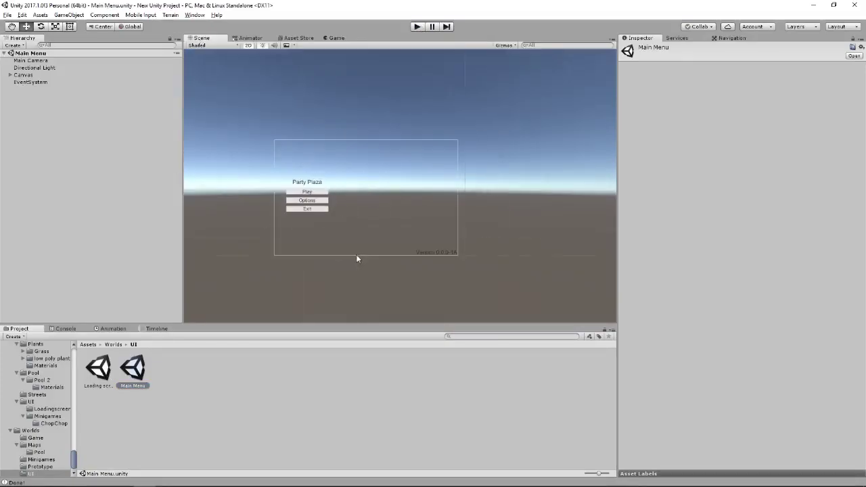
pyautogui.click(321, 188)
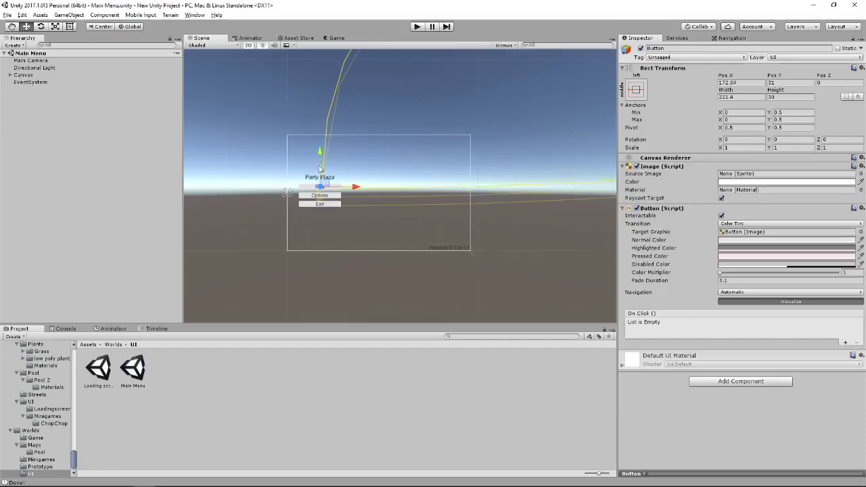
pyautogui.scroll(-1, 369, 200)
pyautogui.scroll(1, 375, 200)
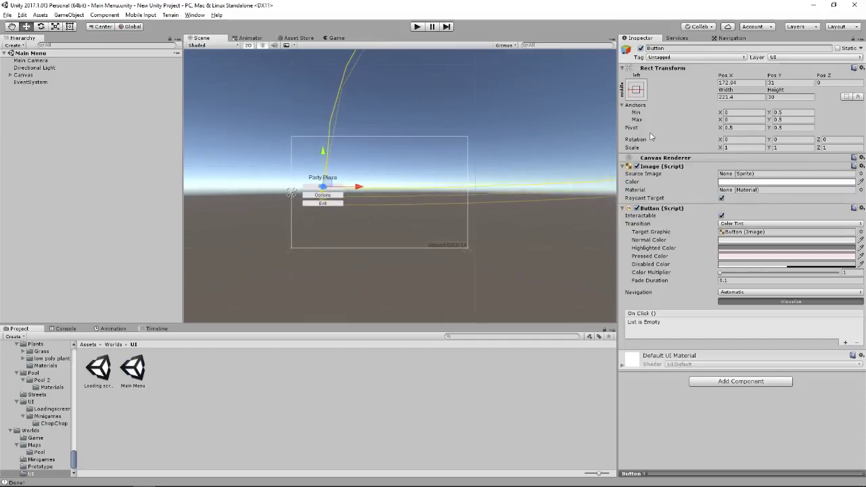
pyautogui.scroll(2, 454, 217)
pyautogui.scroll(2, 448, 211)
pyautogui.scroll(1, 399, 206)
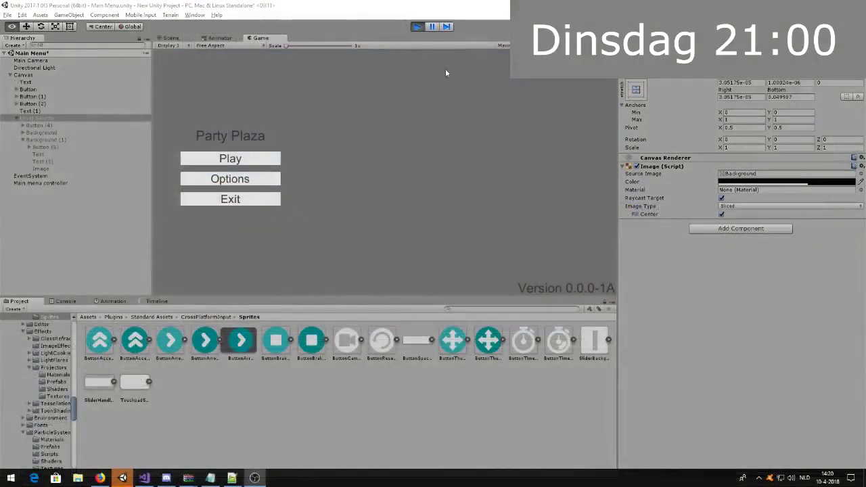
# Open the Level Selector from the running menu's Play button
pyautogui.click(249, 157)
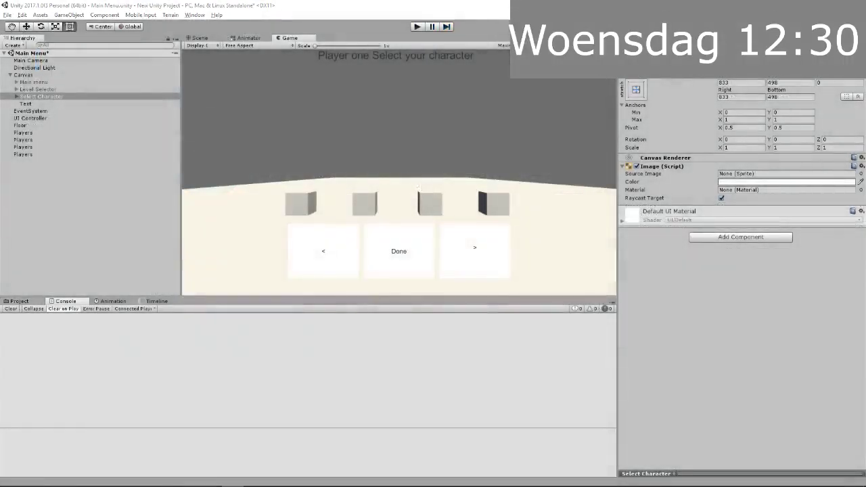
# Run the game, cycle through the characters starting with pilon, then stop
pyautogui.click(417, 27)
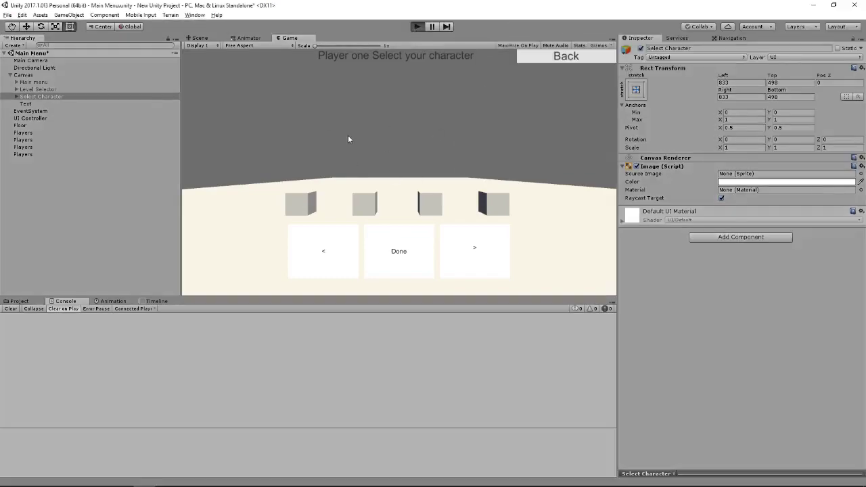
pyautogui.click(475, 250)
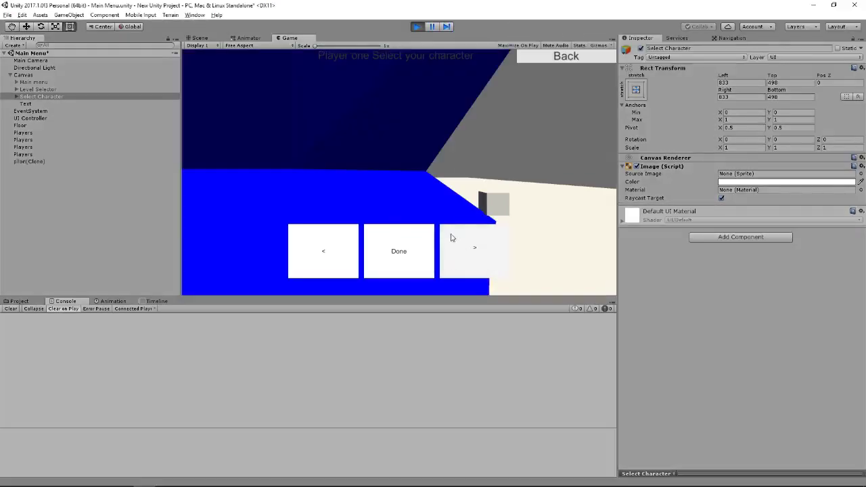
pyautogui.click(452, 249)
pyautogui.click(484, 256)
pyautogui.click(417, 27)
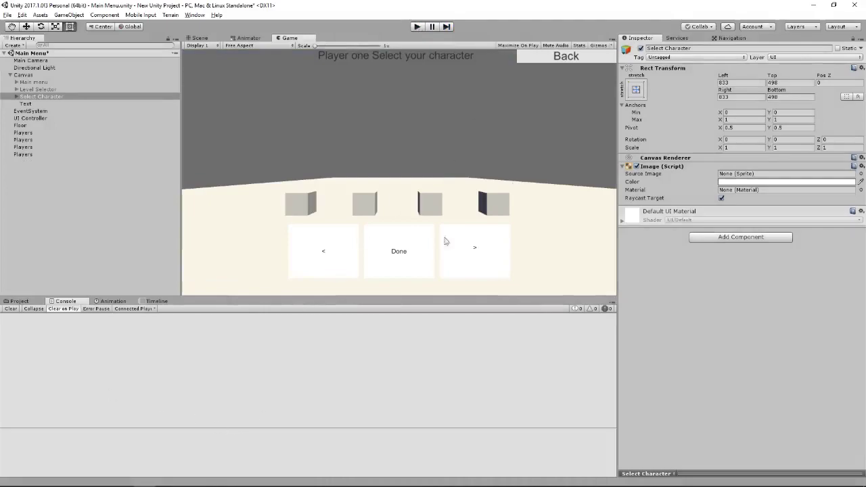
# Run the game again and cycle through the character options once more
pyautogui.click(416, 28)
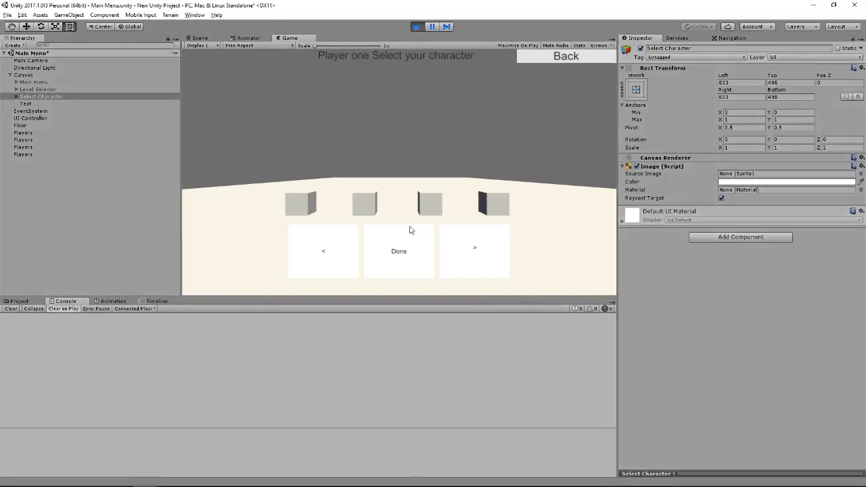
pyautogui.click(479, 253)
pyautogui.click(399, 247)
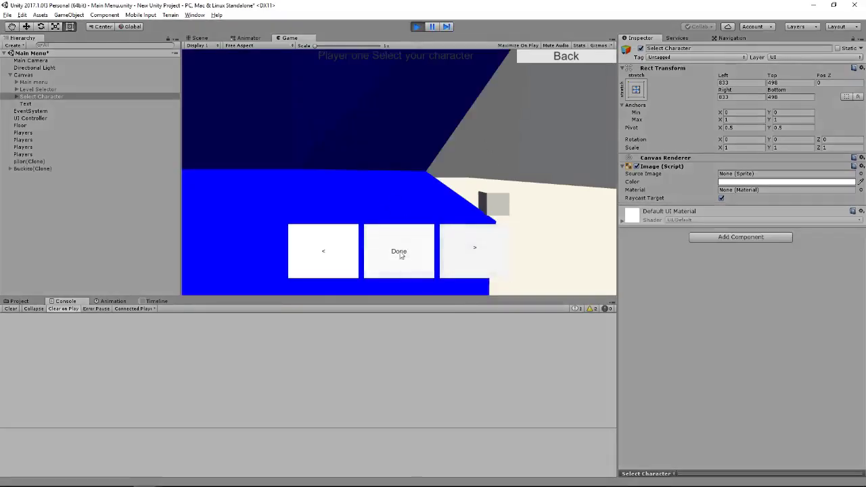
pyautogui.click(482, 250)
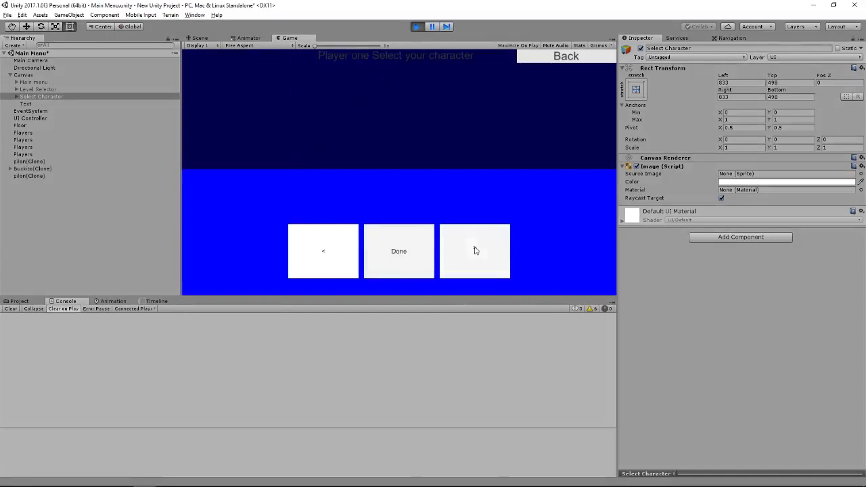
pyautogui.click(470, 251)
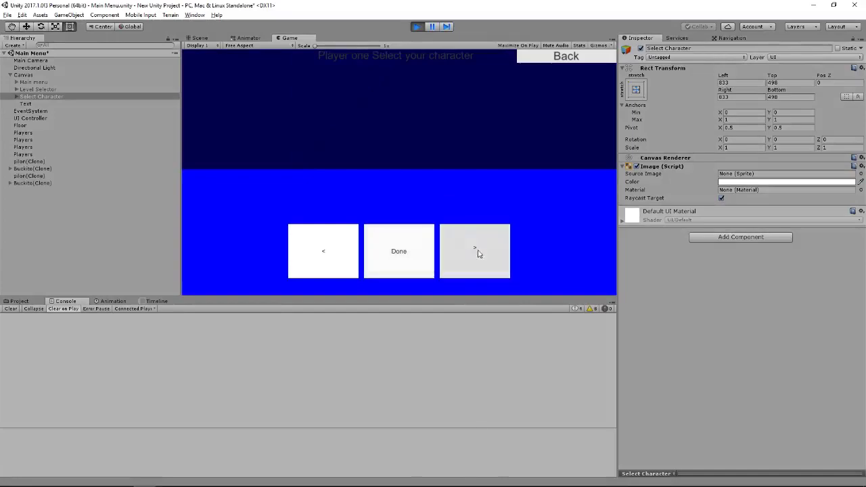
pyautogui.click(474, 251)
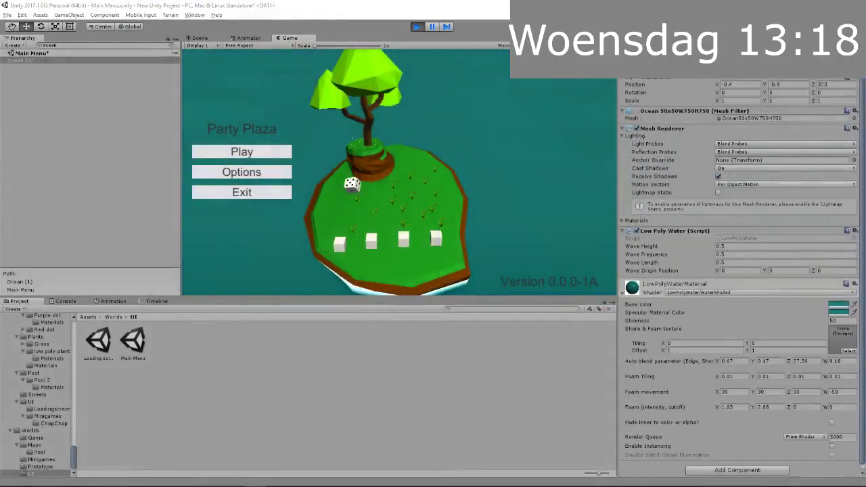
# Clear the selection and restart the game
pyautogui.click(284, 342)
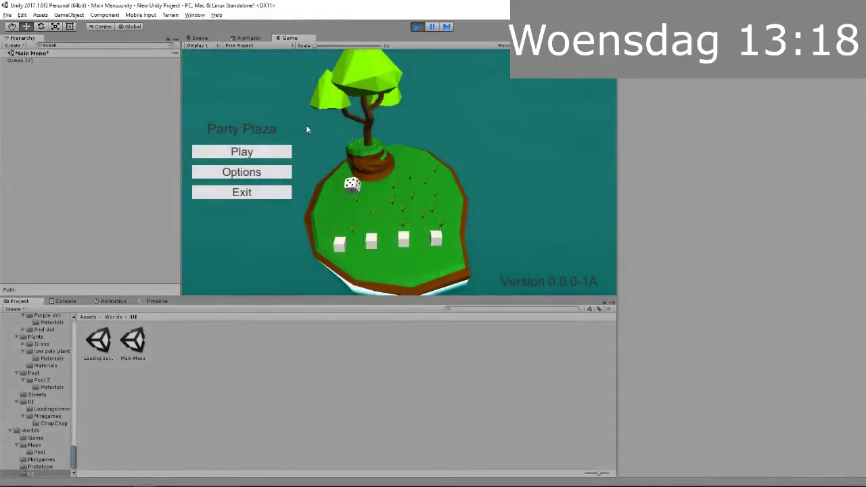
pyautogui.click(419, 27)
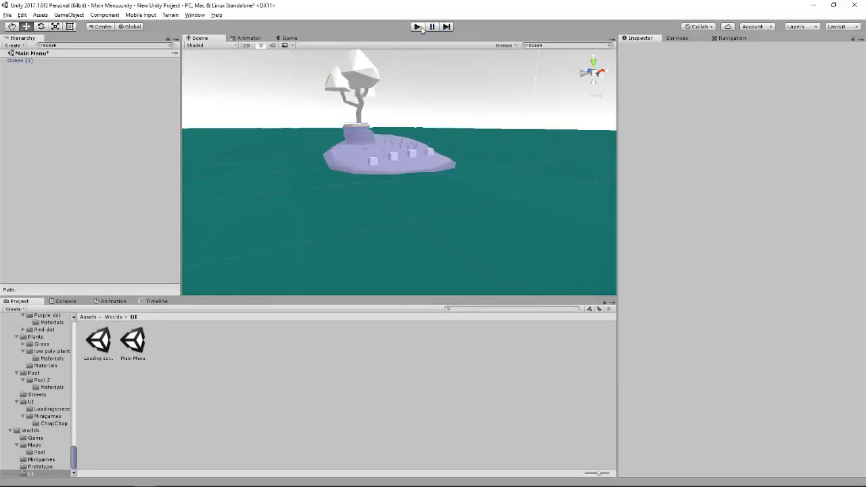
pyautogui.click(418, 27)
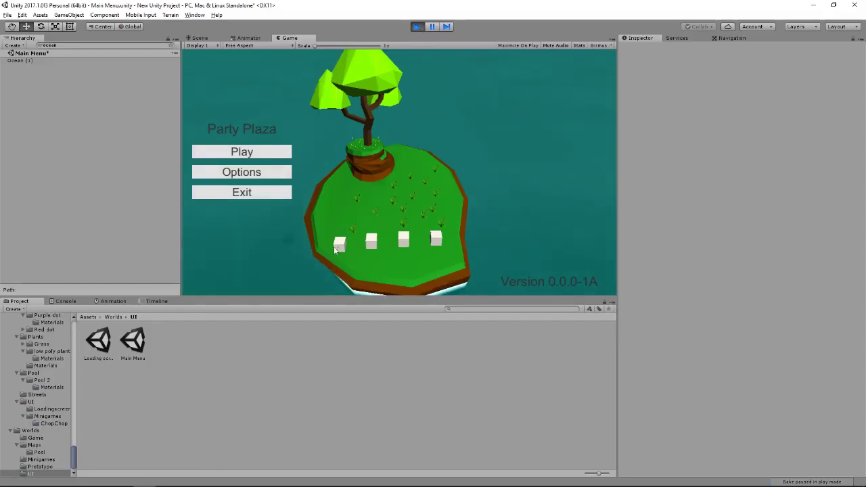
# Choose the Pool game and cycle through the available characters
pyautogui.click(241, 152)
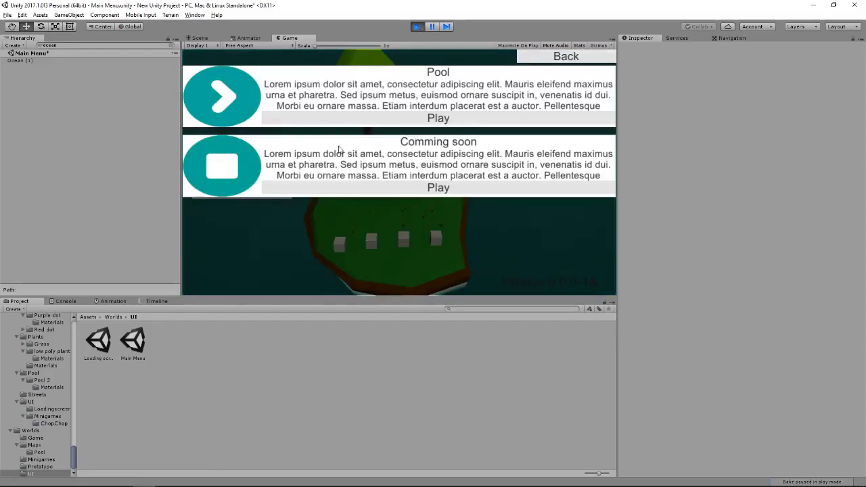
pyautogui.click(442, 124)
pyautogui.click(323, 266)
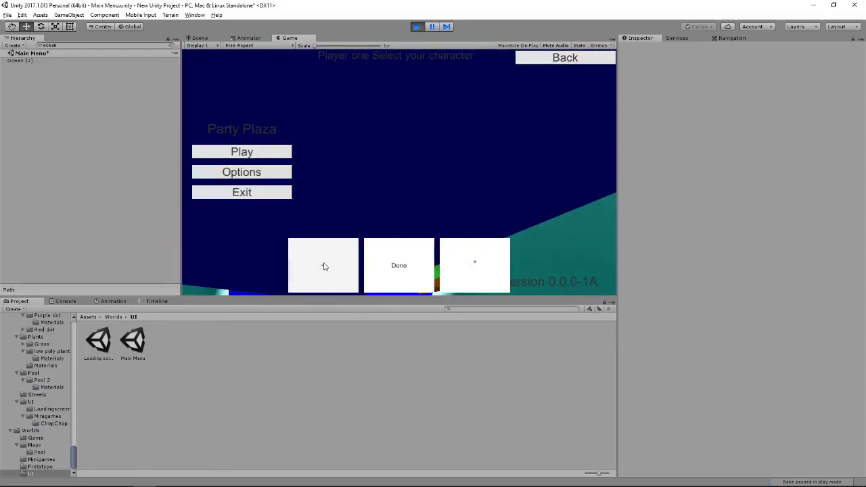
pyautogui.click(473, 265)
pyautogui.click(472, 266)
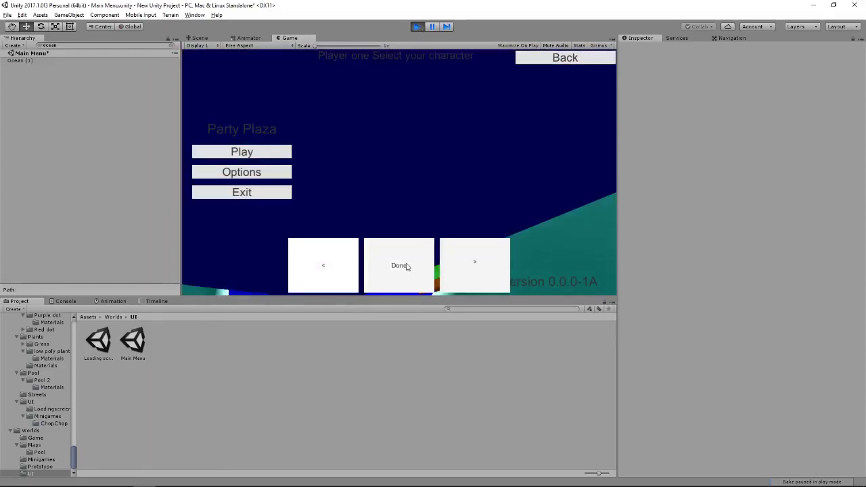
pyautogui.click(469, 267)
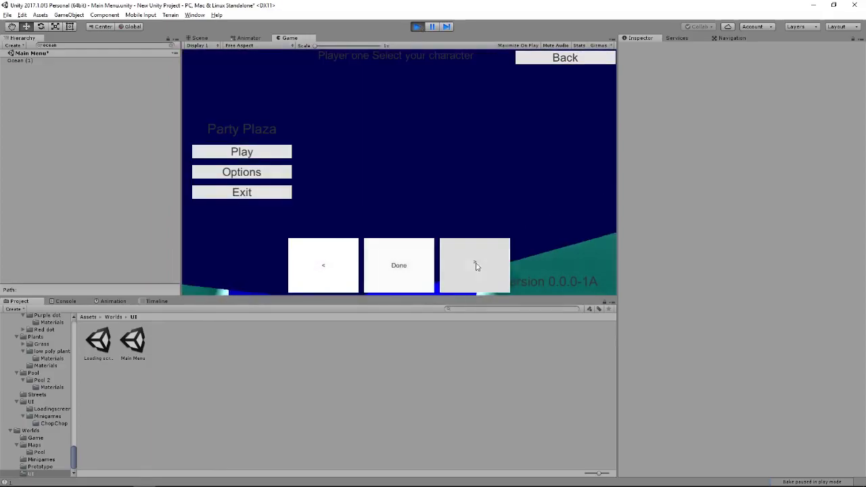
pyautogui.click(476, 265)
pyautogui.click(477, 264)
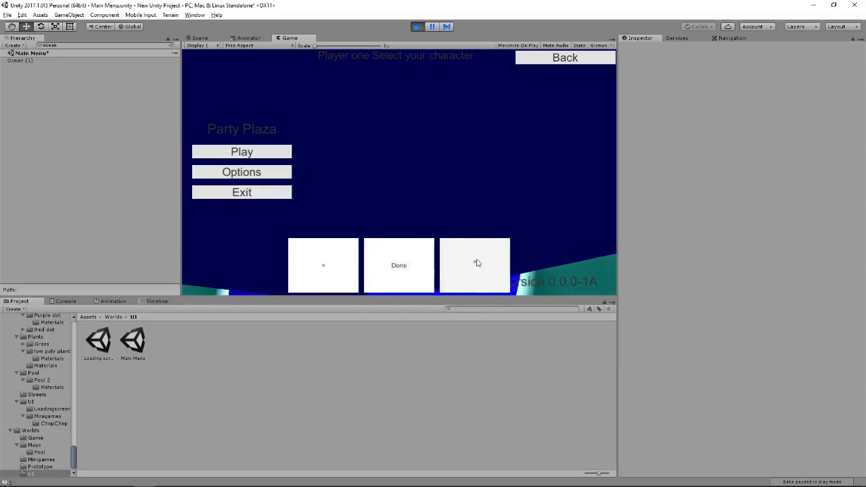
# Confirm the chosen character, then restart the game
pyautogui.click(410, 268)
pyautogui.click(416, 265)
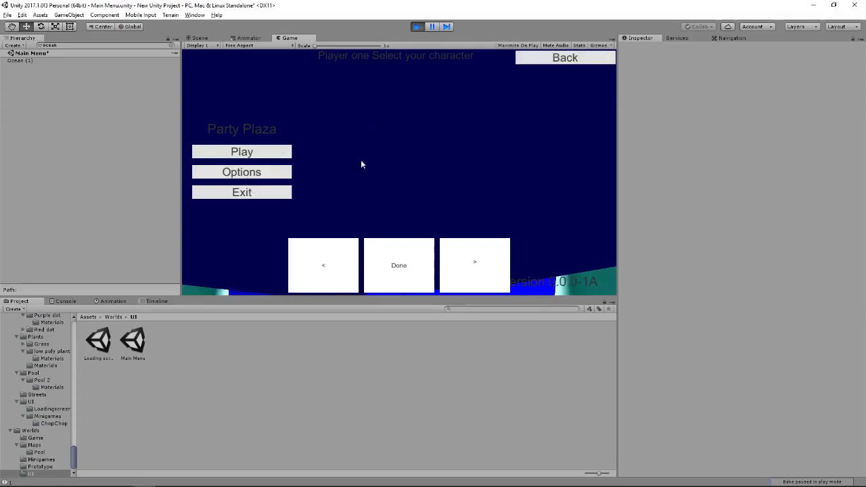
pyautogui.click(416, 27)
pyautogui.click(416, 29)
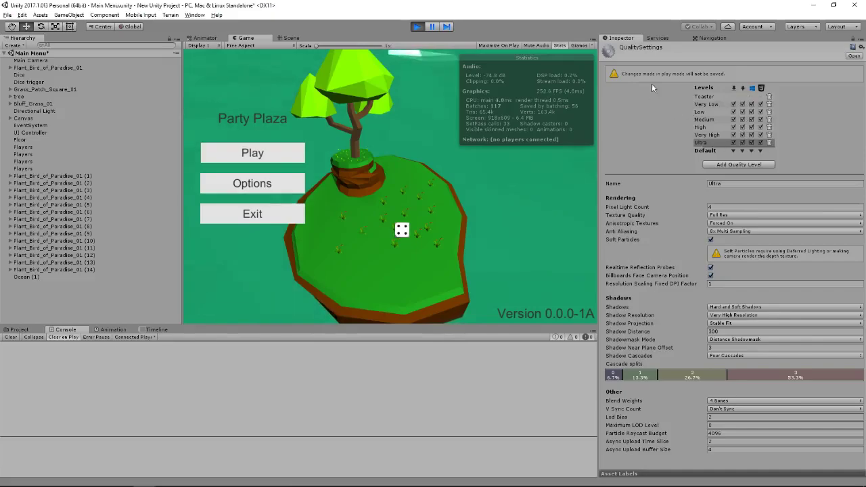
# Step through Very High, High, Medium, Low, Very Low and Toaster, then toggle Toaster and Ultra
pyautogui.click(711, 133)
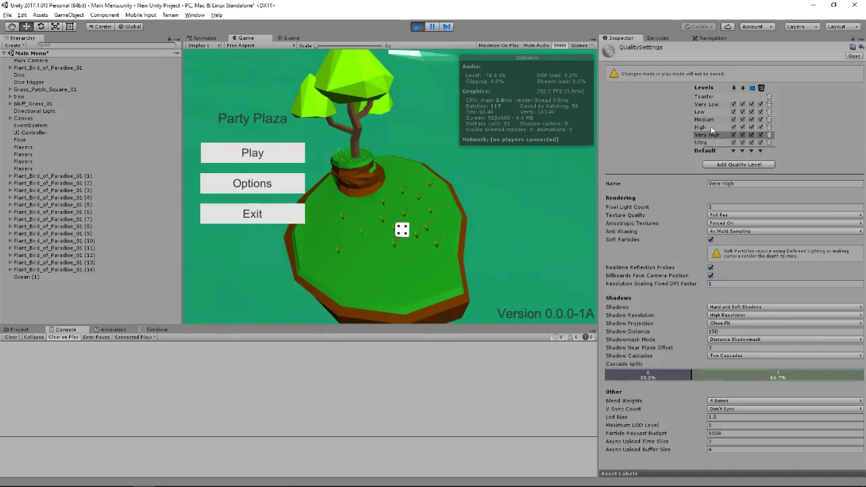
pyautogui.click(709, 126)
pyautogui.click(710, 120)
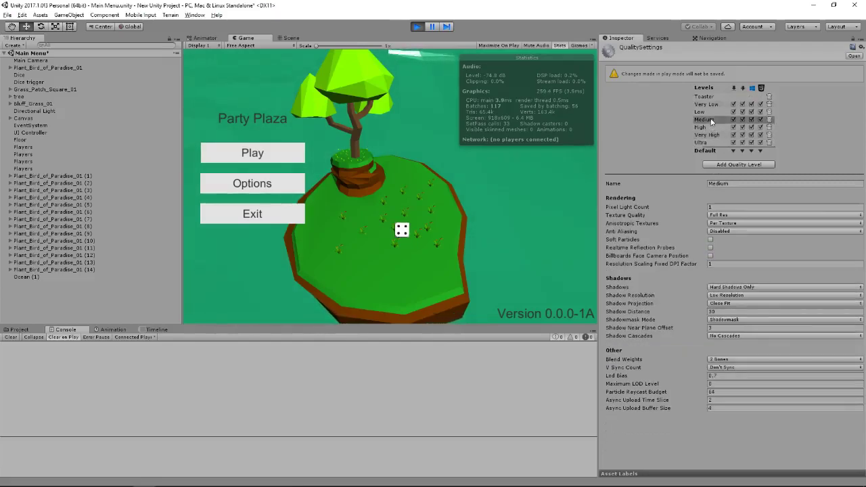
pyautogui.click(706, 113)
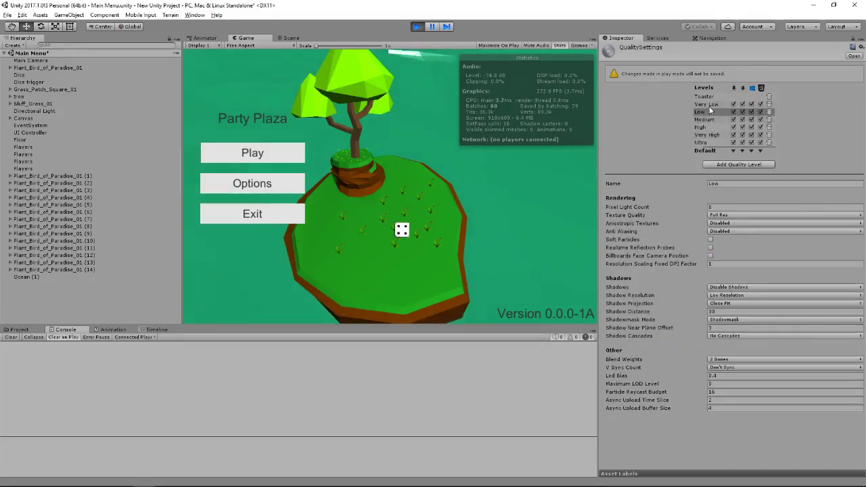
pyautogui.click(707, 105)
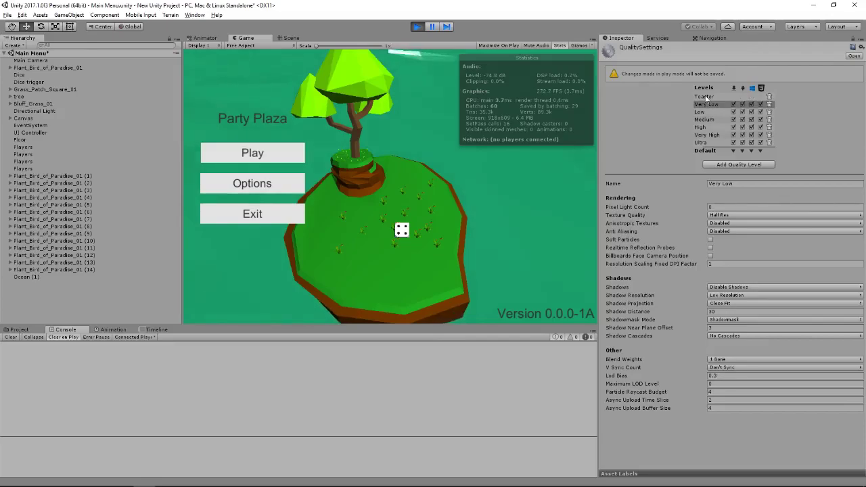
pyautogui.click(705, 98)
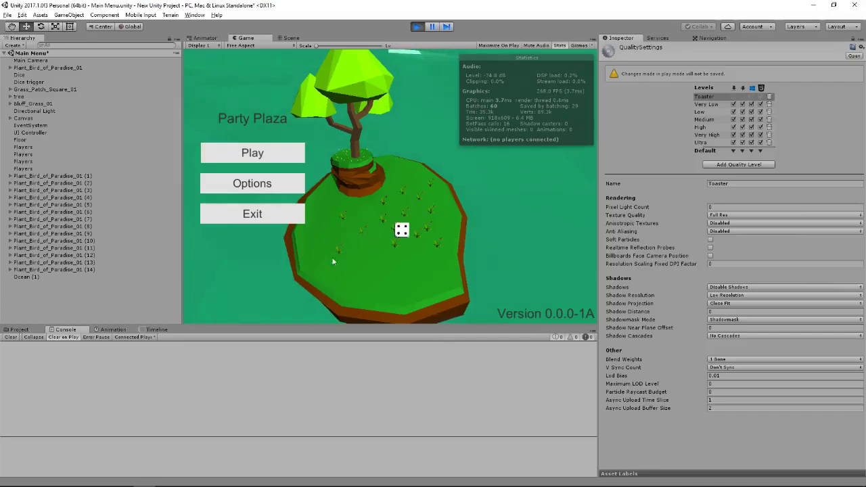
pyautogui.click(701, 143)
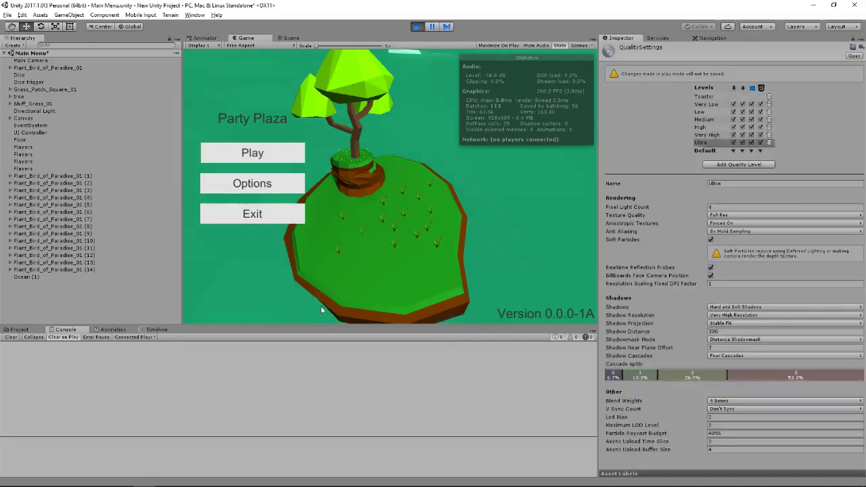
pyautogui.click(704, 97)
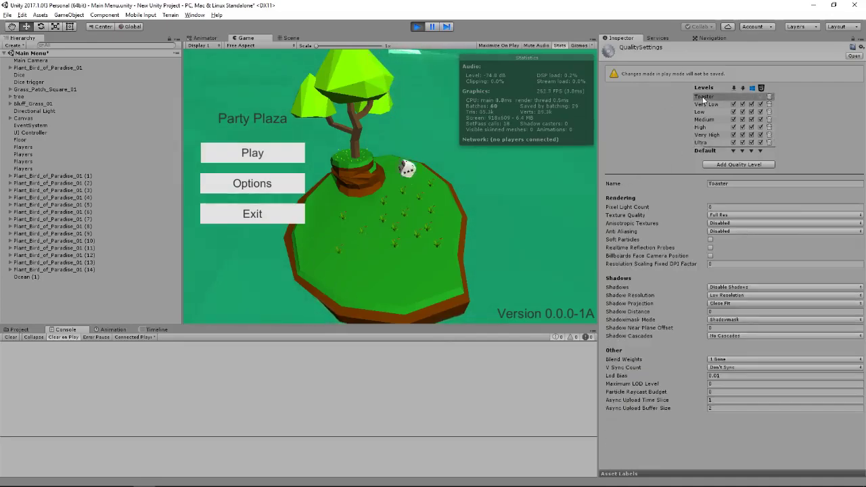
pyautogui.click(701, 142)
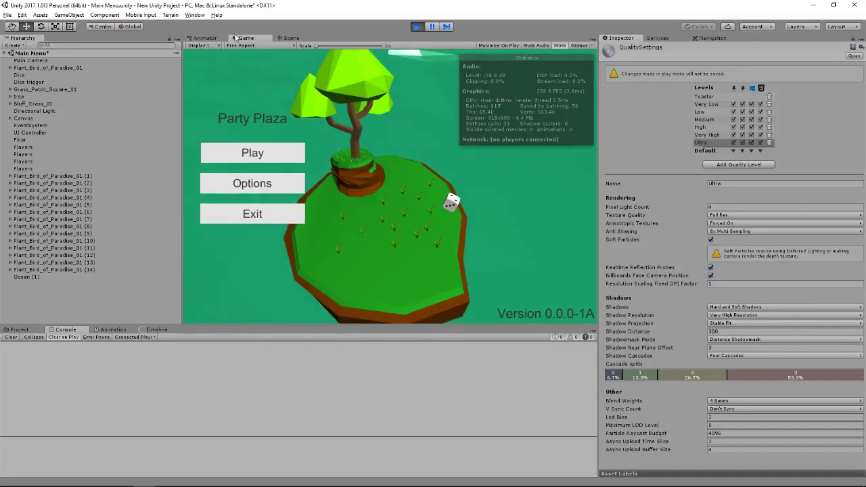
# In the Scene view, pan and orbit the camera past the plants to the rock
pyautogui.click(291, 38)
pyautogui.moveTo(305, 135)
pyautogui.mouseDown(button='middle')
pyautogui.moveTo(349, 205)
pyautogui.moveTo(370, 132)
pyautogui.mouseUp(button='middle')
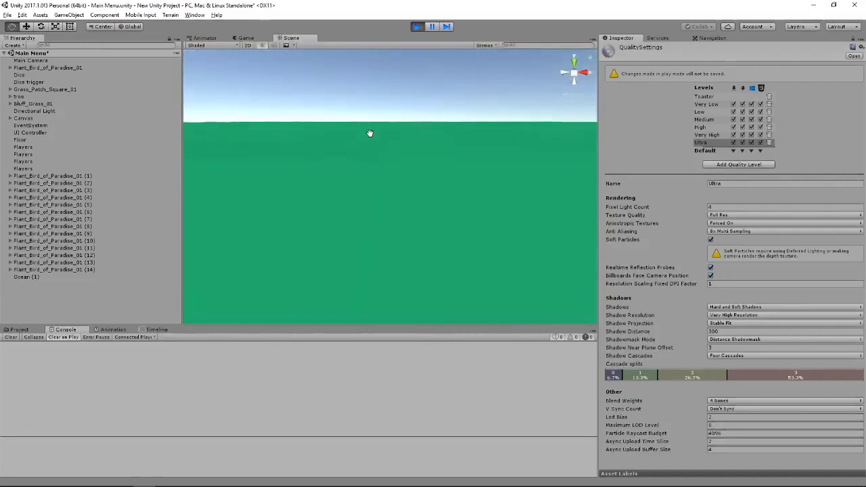
pyautogui.scroll(-5, 369, 133)
pyautogui.moveTo(450, 247)
pyautogui.mouseDown(button='right')
pyautogui.moveTo(487, 190)
pyautogui.moveTo(477, 195)
pyautogui.mouseUp(button='right')
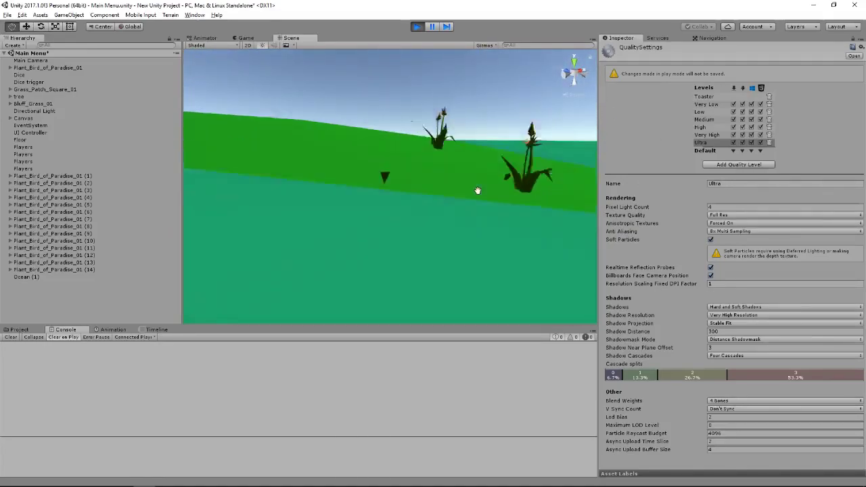
pyautogui.scroll(3, 474, 192)
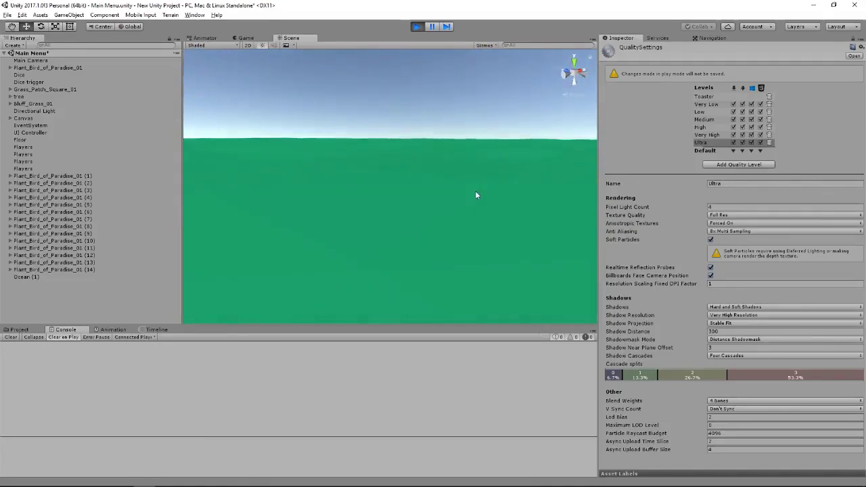
pyautogui.moveTo(475, 192)
pyautogui.mouseDown(button='right')
pyautogui.moveTo(303, 186)
pyautogui.moveTo(356, 244)
pyautogui.moveTo(148, 102)
pyautogui.mouseUp(button='right')
pyautogui.scroll(-3, 362, 253)
pyautogui.scroll(5, 368, 226)
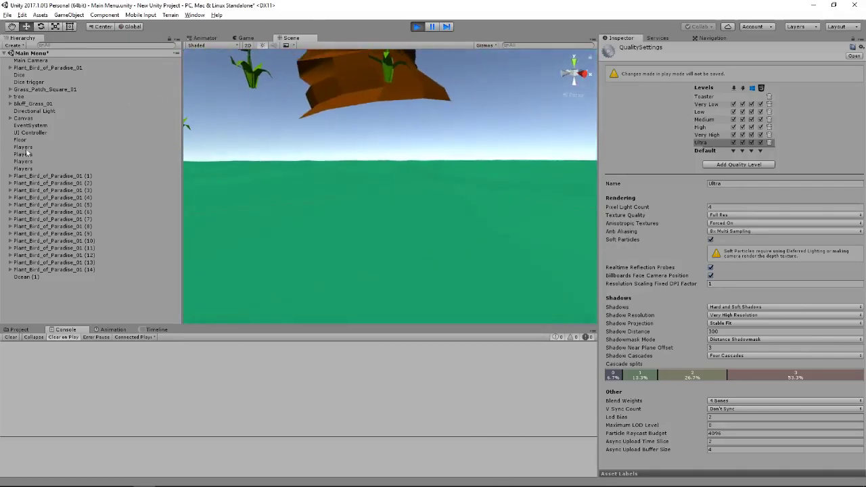
# Frame the Players object and zoom in on the bird-of-paradise plant
pyautogui.doubleClick(23, 146)
pyautogui.moveTo(365, 194); pyautogui.dragTo(189, 257, button='right')
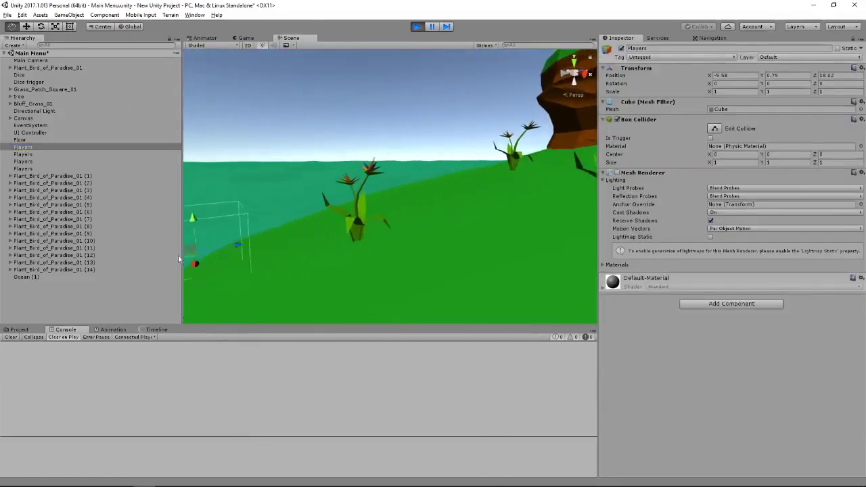
pyautogui.scroll(3, 298, 230)
pyautogui.scroll(2, 300, 224)
pyautogui.moveTo(299, 224); pyautogui.dragTo(377, 217, button='middle')
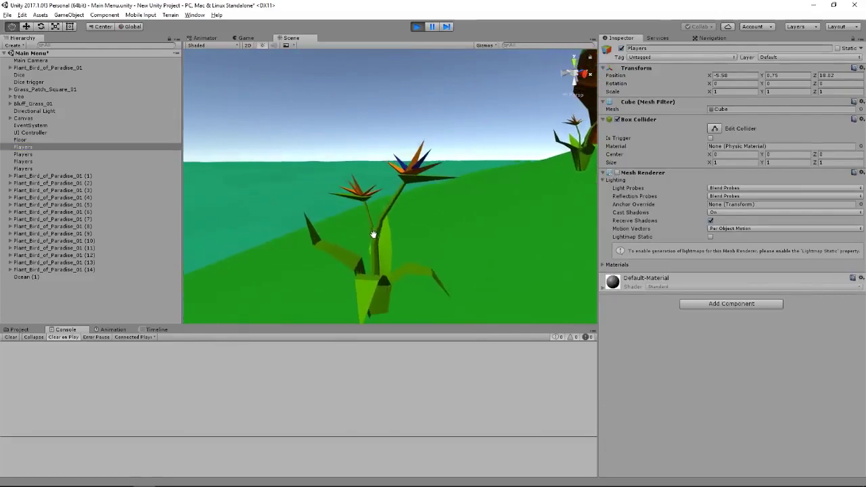
pyautogui.click(41, 15)
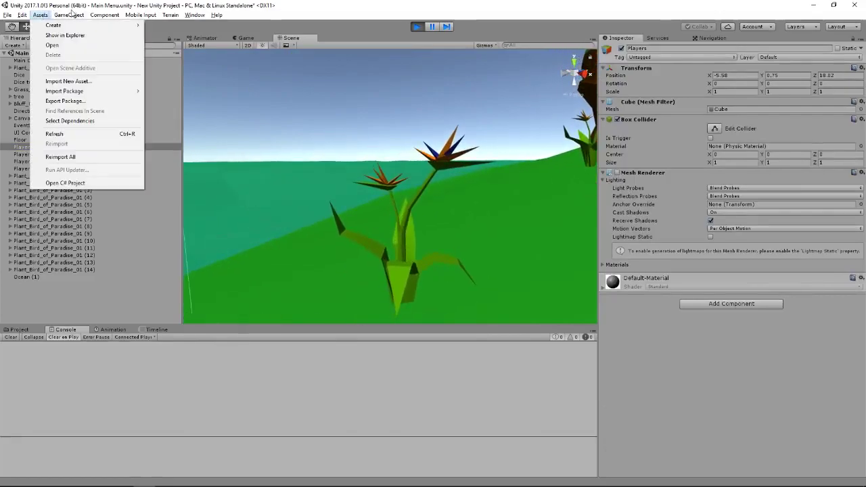
pyautogui.moveTo(69, 15)
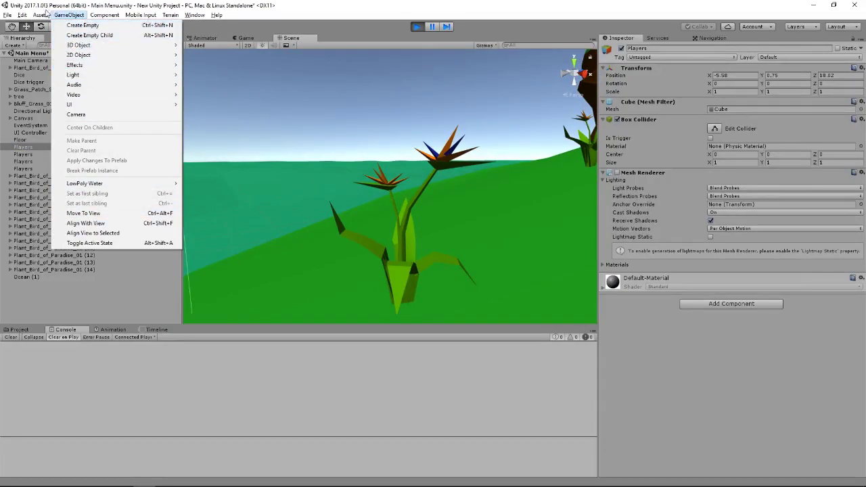
pyautogui.moveTo(25, 15)
pyautogui.moveTo(71, 239)
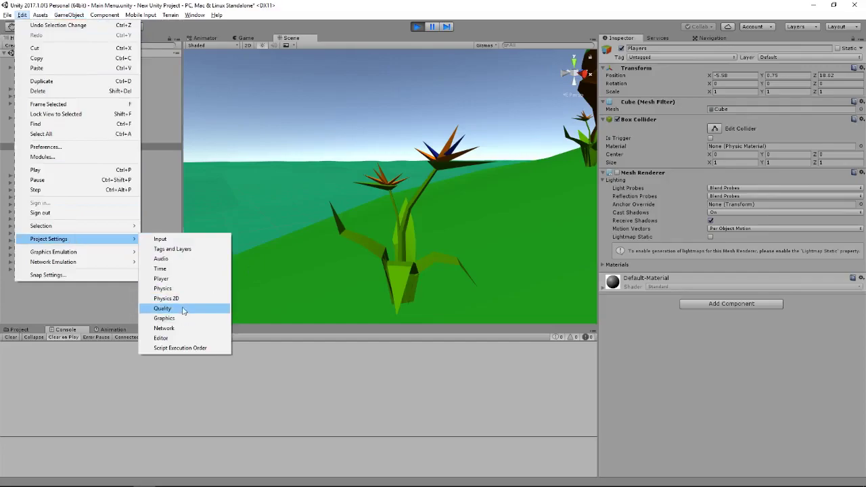
# Open Quality settings and compare Toaster, Very Low, Very High and Ultra, ending on Low
pyautogui.click(215, 308)
pyautogui.click(705, 97)
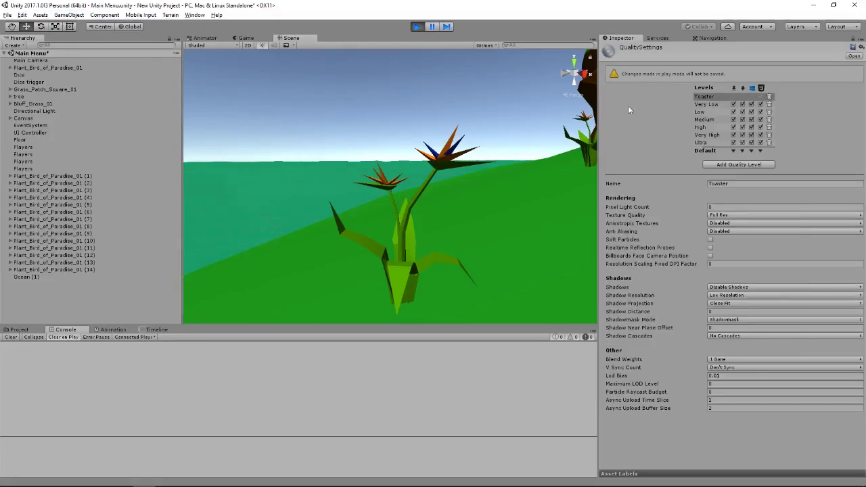
pyautogui.click(703, 106)
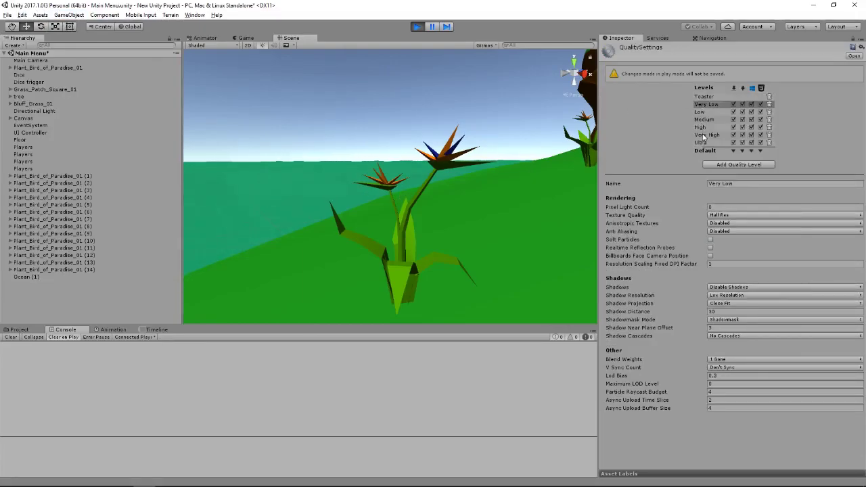
pyautogui.click(703, 136)
pyautogui.click(701, 142)
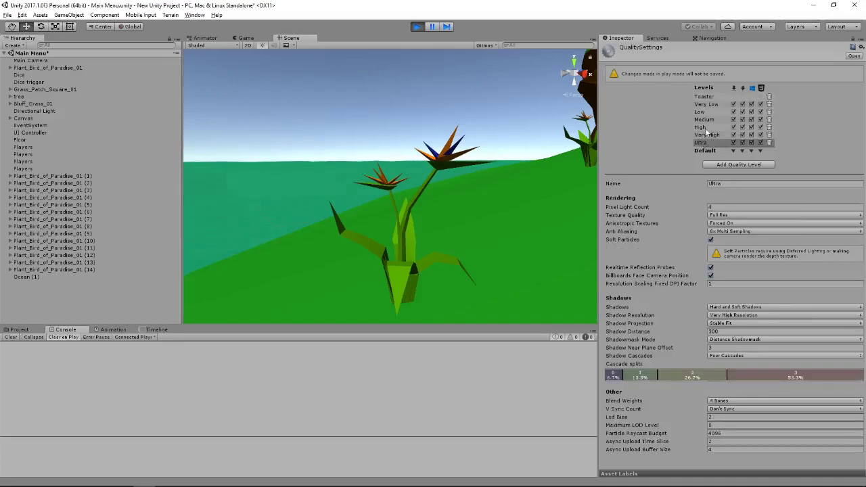
pyautogui.click(707, 114)
pyautogui.click(709, 142)
pyautogui.click(705, 112)
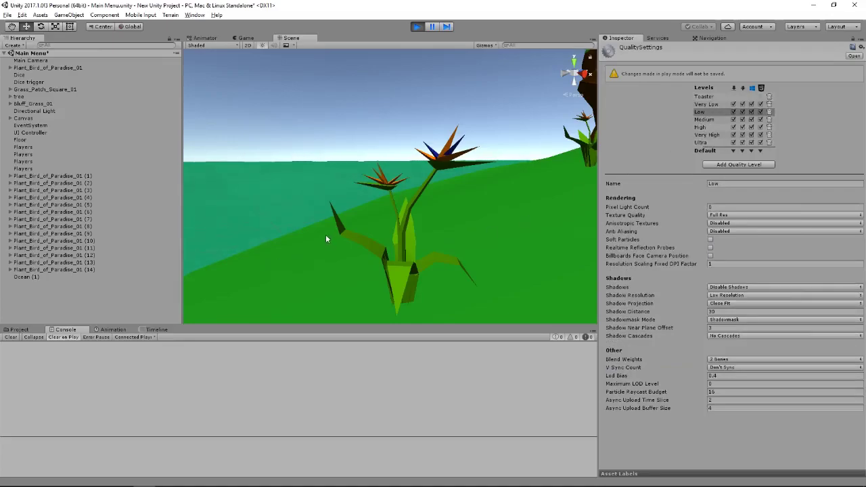
# Set quality back to Ultra and orbit the camera to look down on the whole island
pyautogui.scroll(-2, 329, 234)
pyautogui.click(701, 142)
pyautogui.keyDown('alt'); pyautogui.moveTo(514, 156); pyautogui.dragTo(449, 151); pyautogui.keyUp('alt')
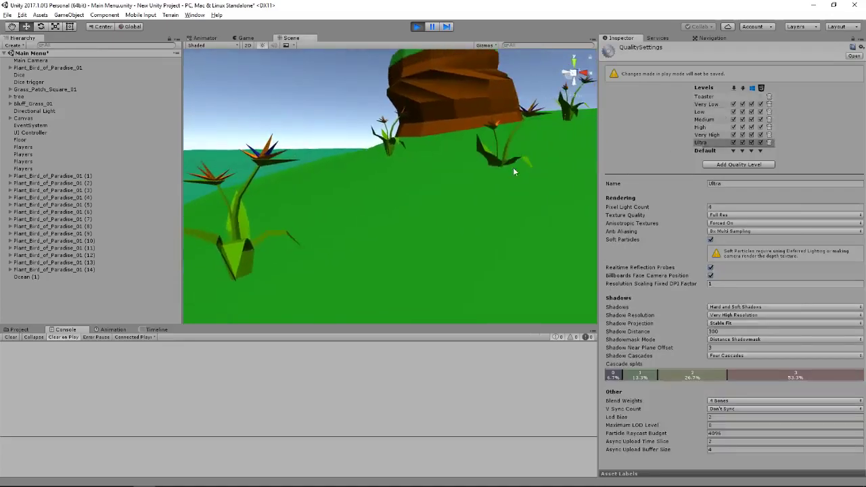
pyautogui.scroll(-6, 447, 192)
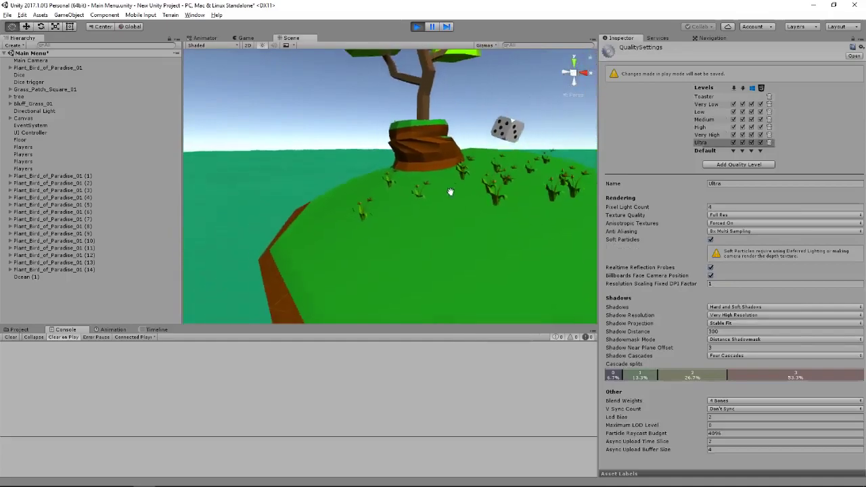
pyautogui.moveTo(427, 219)
pyautogui.keyDown('alt'); pyautogui.mouseDown()
pyautogui.moveTo(444, 277)
pyautogui.moveTo(443, 267)
pyautogui.mouseUp(); pyautogui.keyUp('alt')
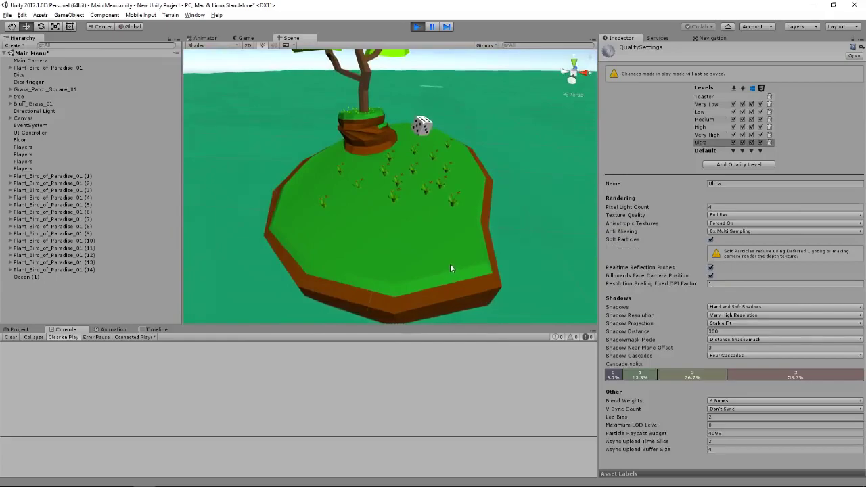